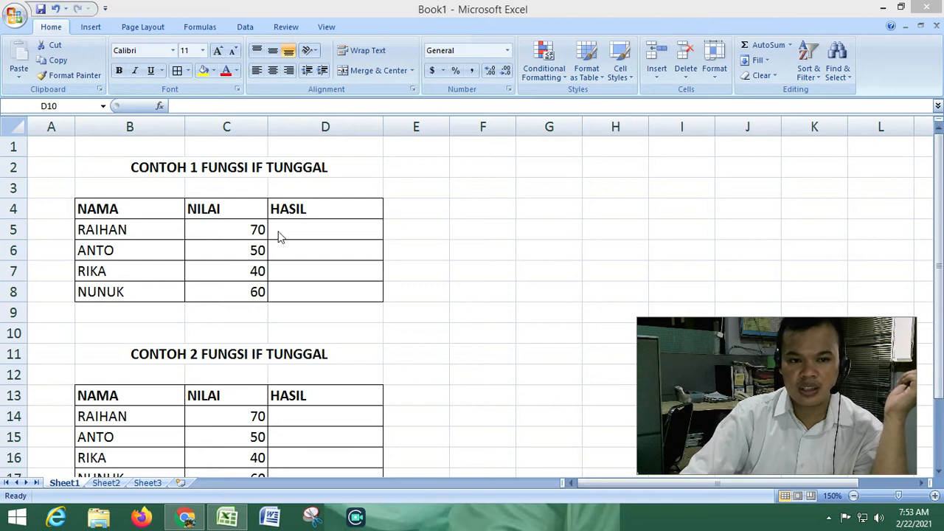
- Begin an IF formula in cell D5 of the first table with the logical test C5>50
click(306, 233)
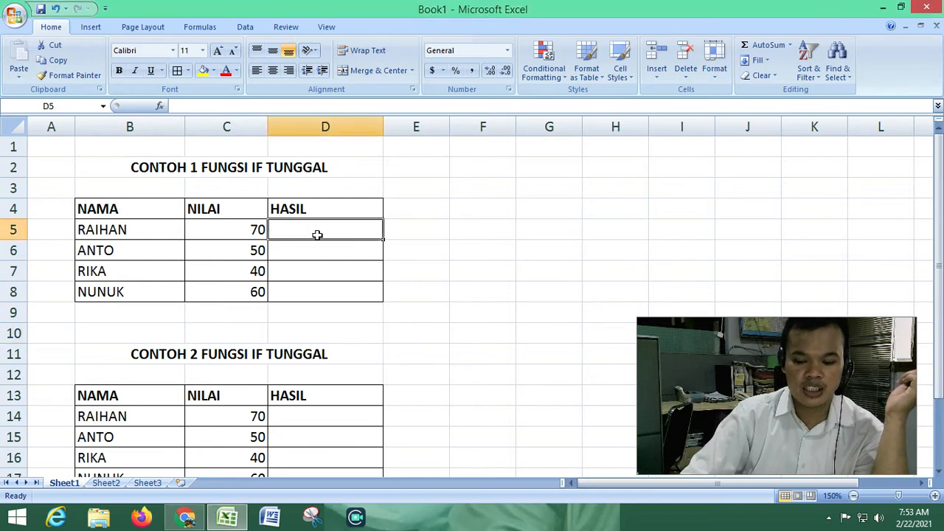
text(=)
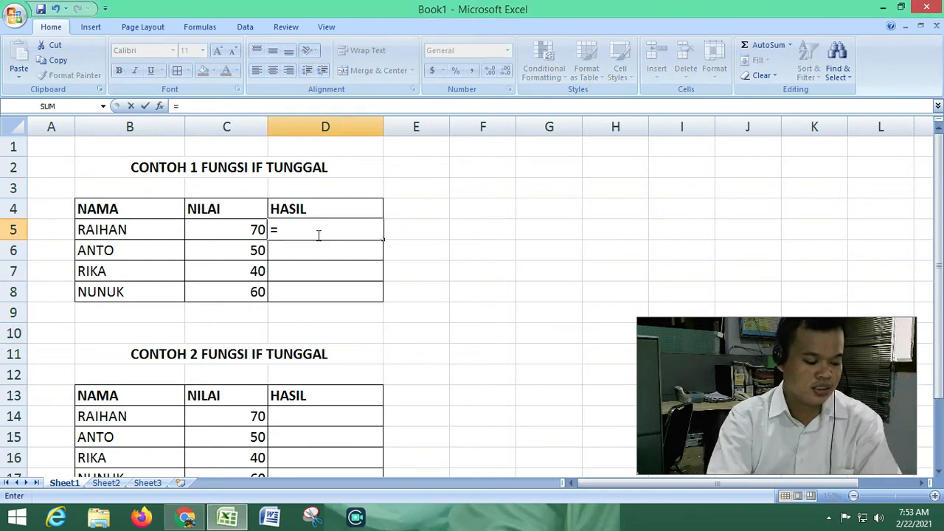
text(IF)
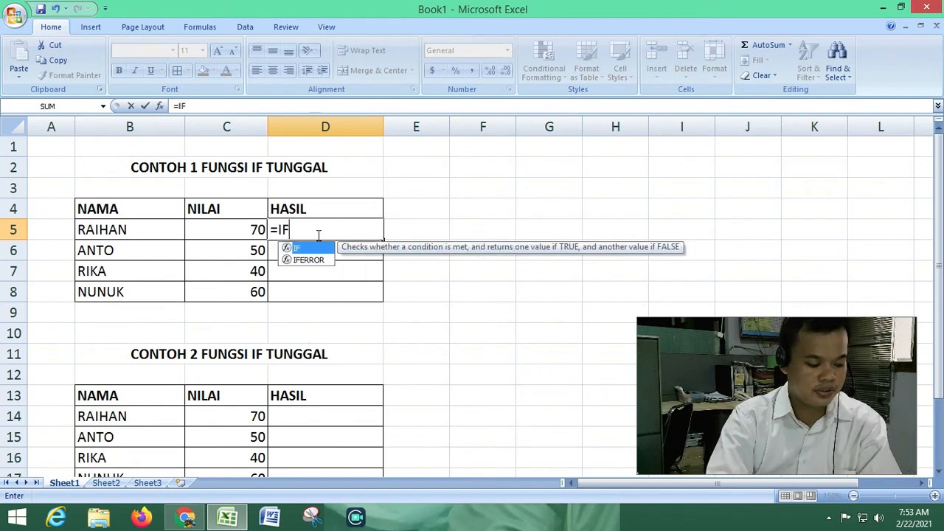
text(()
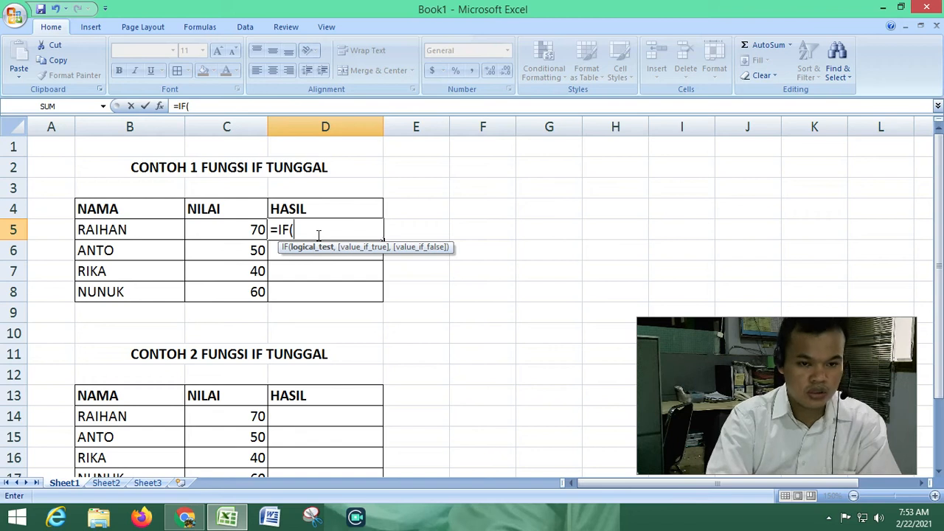
click(242, 229)
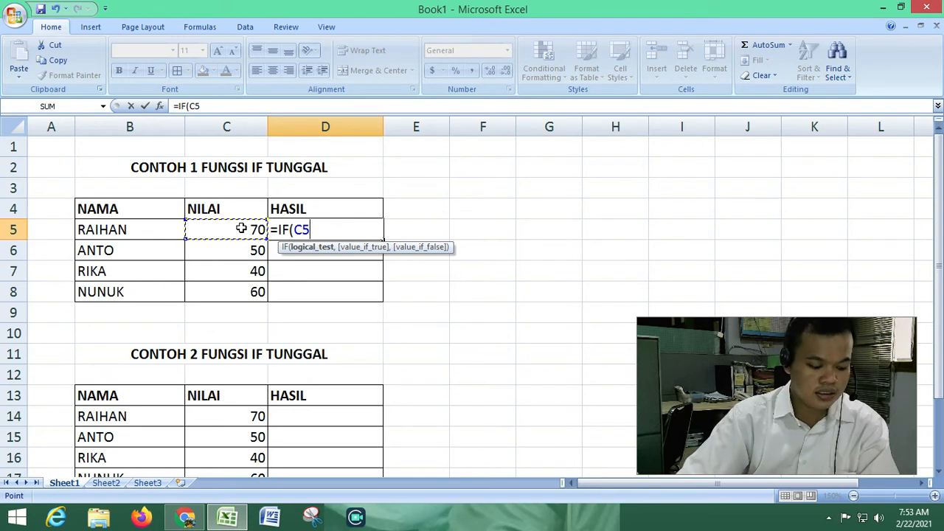
key(F8)
key(BackSpace)
key(BackSpace)
key(BackSpace)
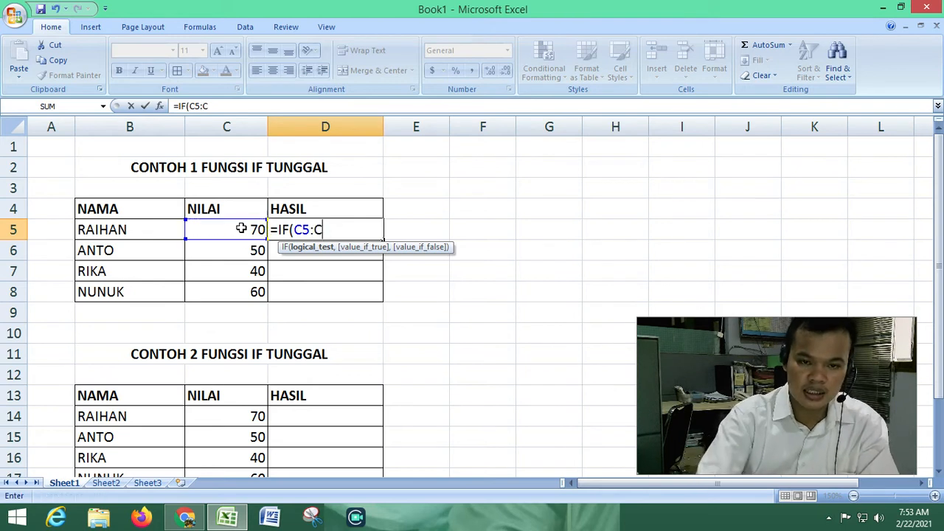
text(>)
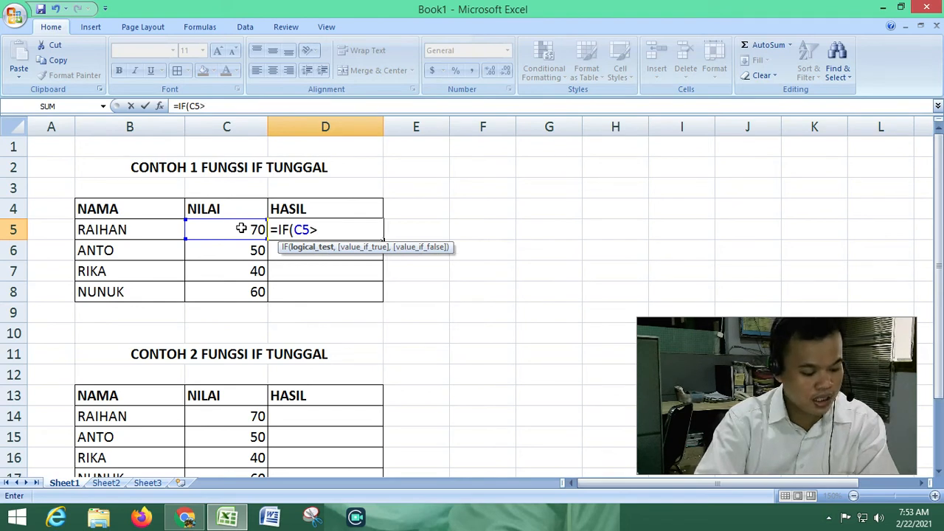
text(50)
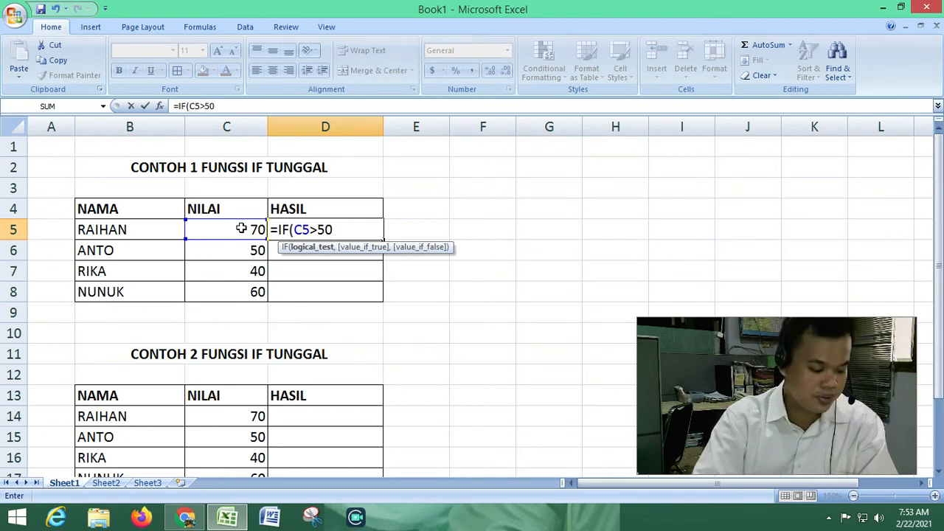
- Complete the D5 formula to return "NAIK KELAS" when true and "TINGGAL KELAS" when false
text(,)
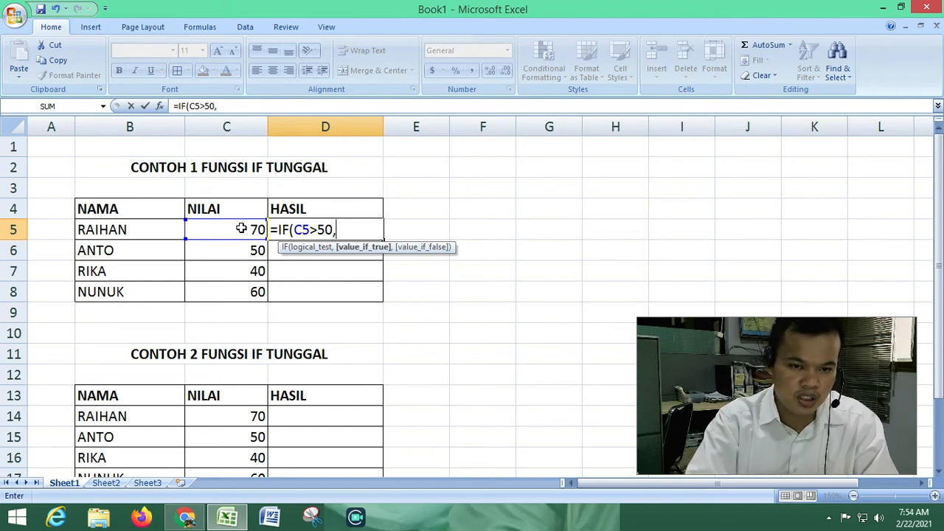
text(")
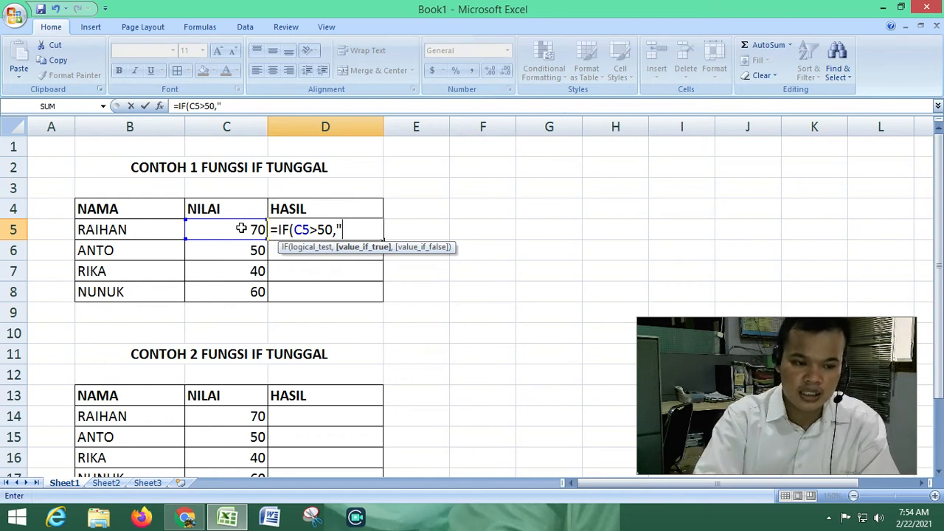
text(nA)
key(BackSpace)
key(BackSpace)
text(NAIK)
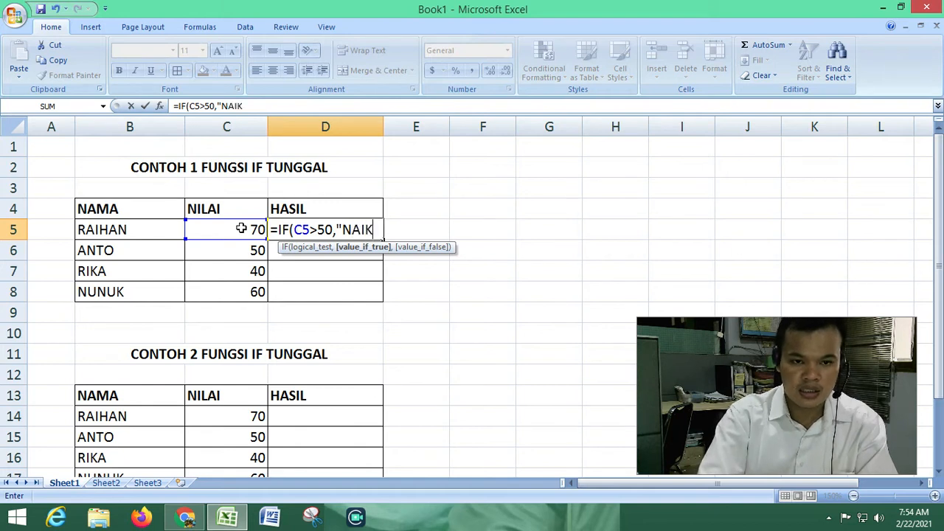
text( KELAS)
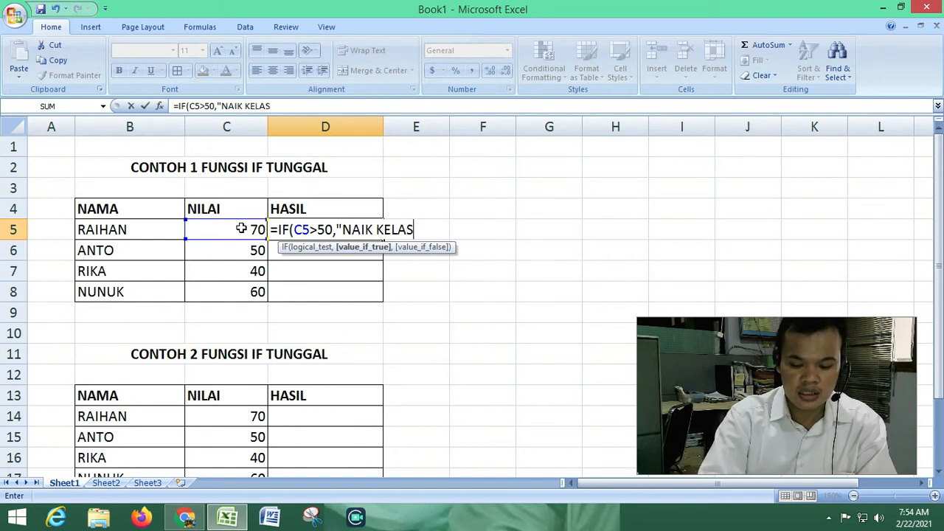
text(",")
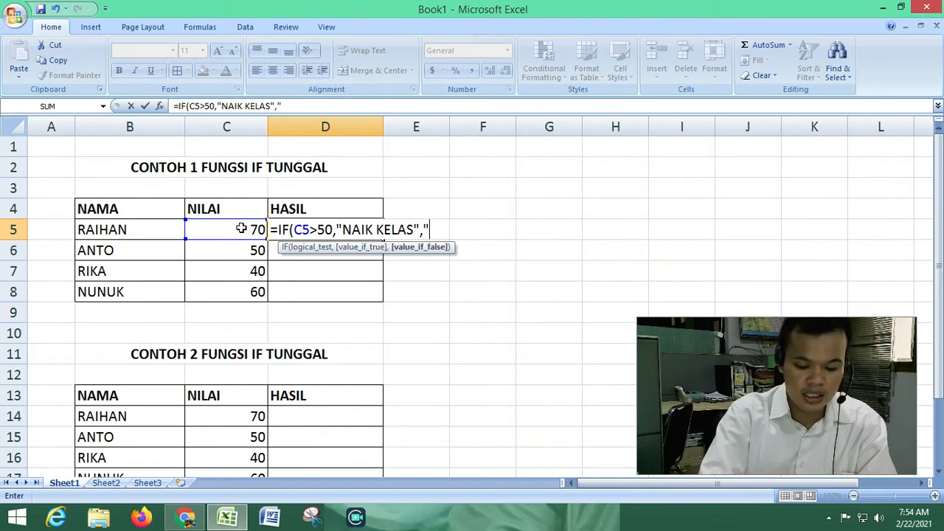
text(TINGGAL KELAS)
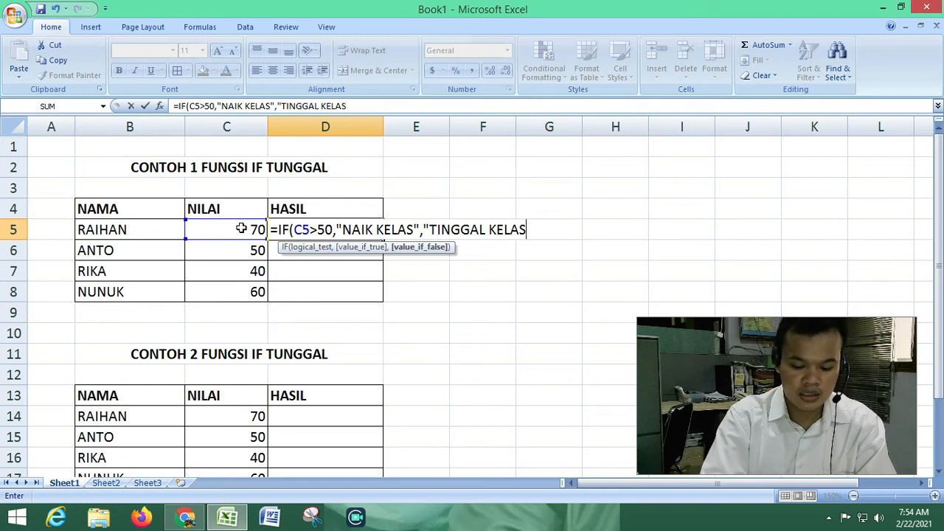
text("))
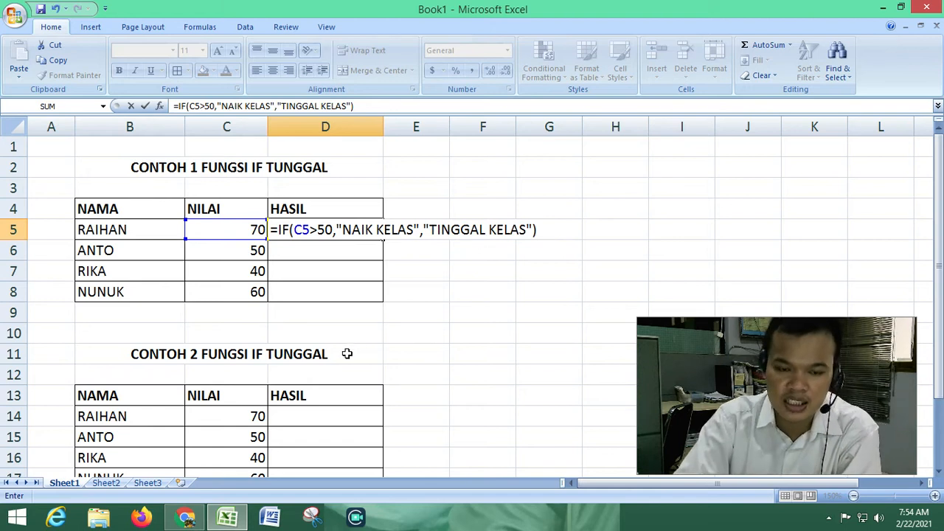
key(Return)
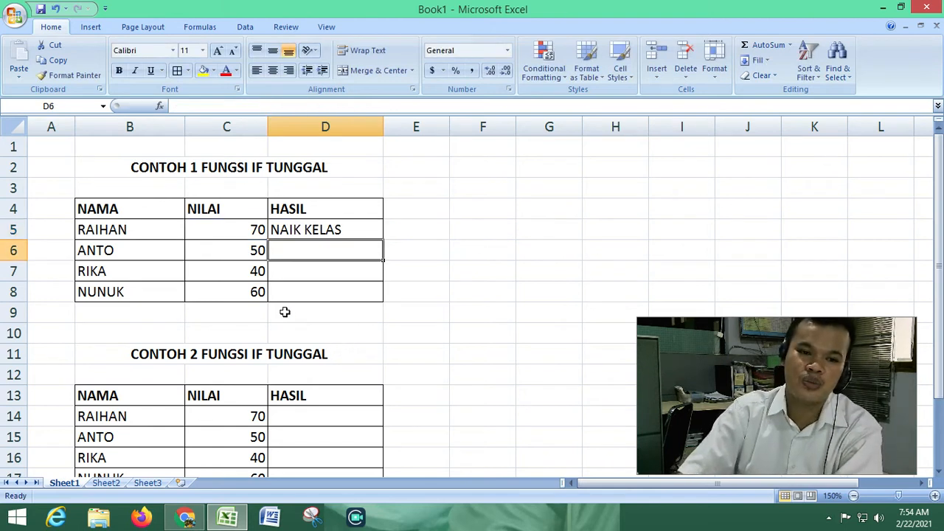
- Copy the IF formula from D5 into D6:D8 of the first table's HASIL column
click(244, 233)
click(296, 229)
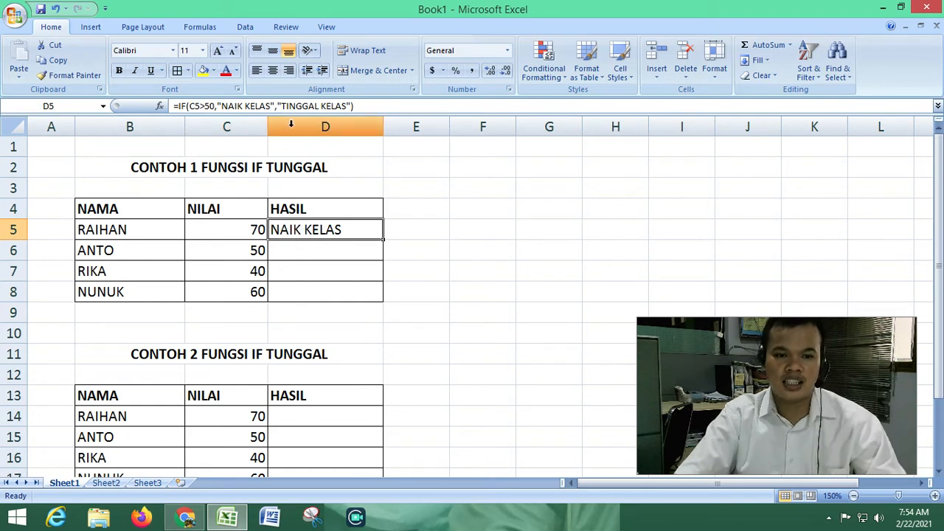
right_click(322, 229)
click(335, 239)
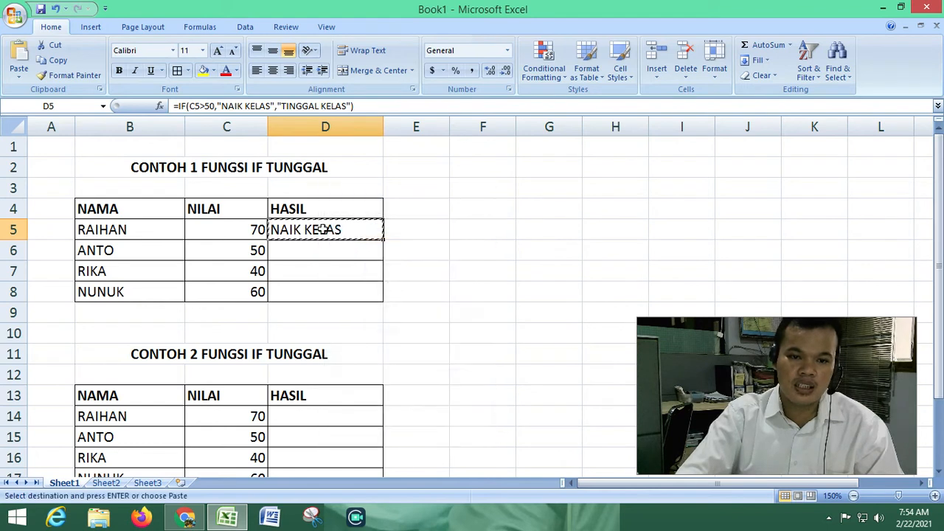
right_click(325, 230)
click(347, 254)
drag(306, 250, 306, 290)
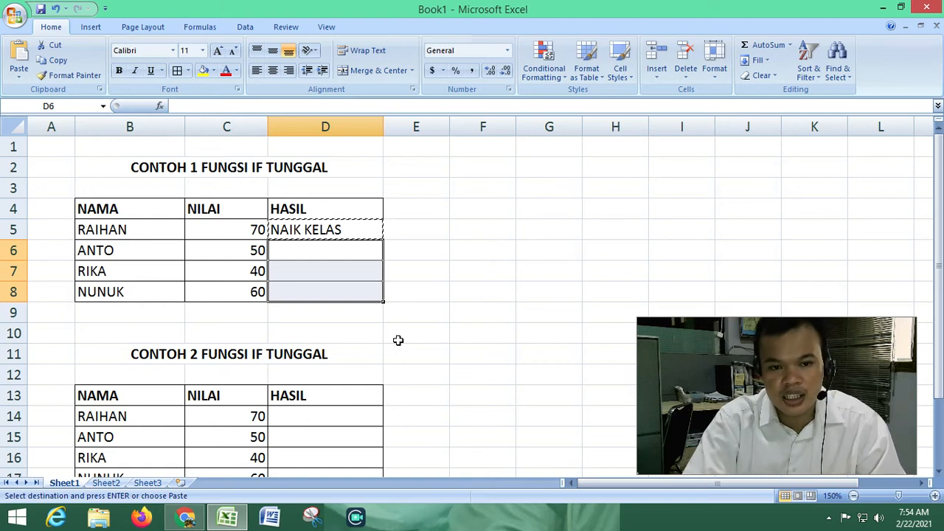
key(Return)
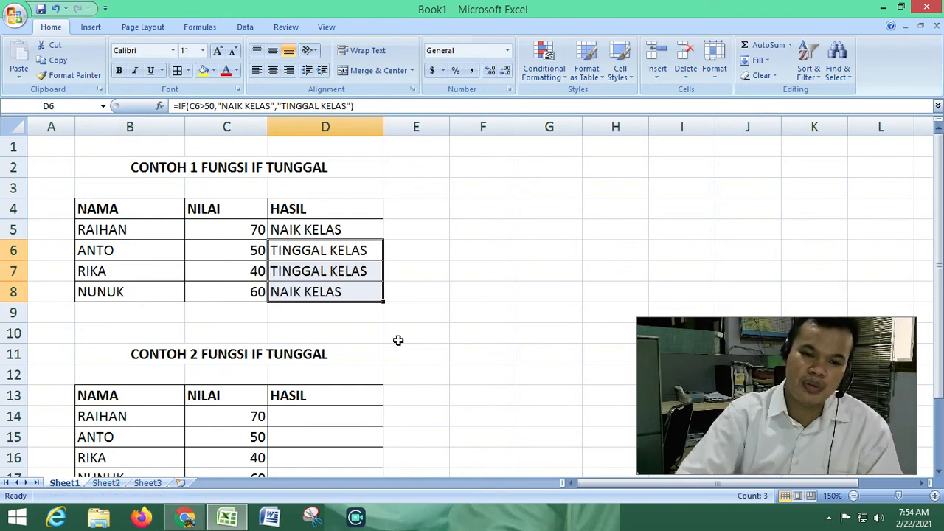
click(299, 230)
scroll(295, 236, down, 2)
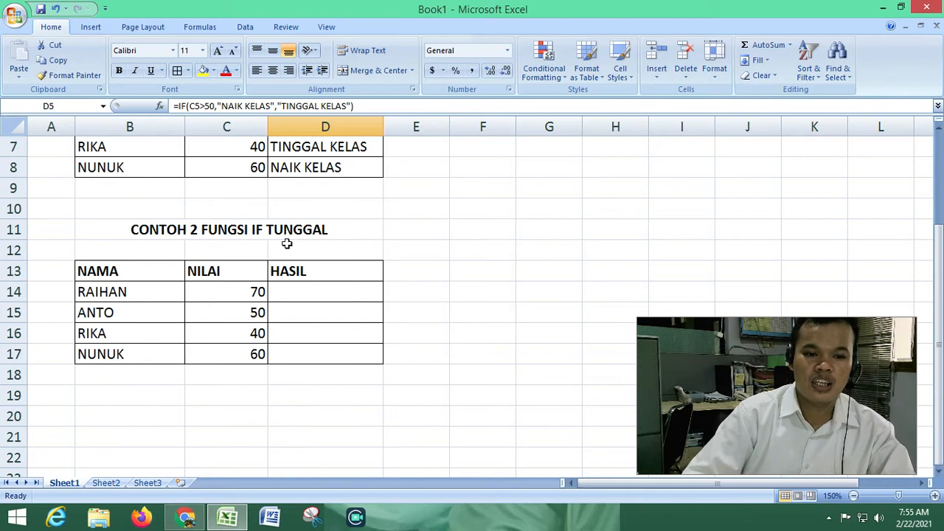
click(296, 290)
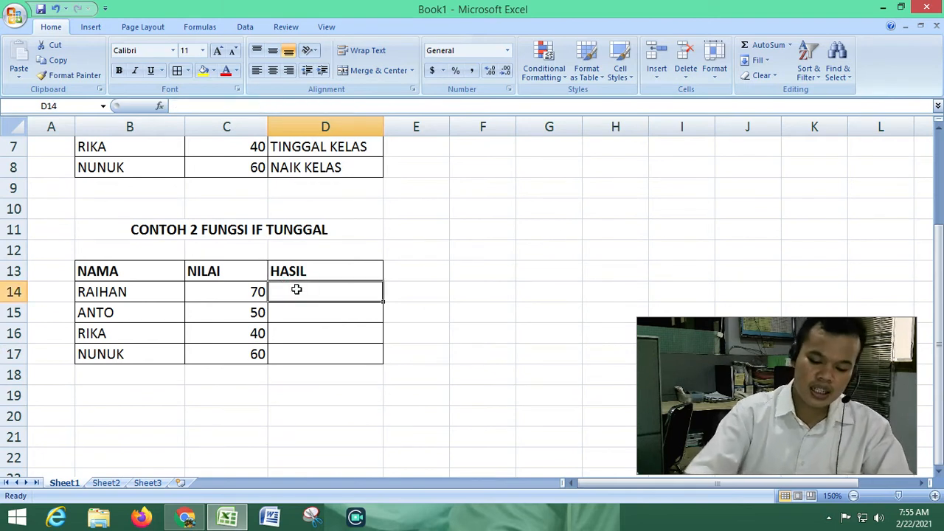
text(=)
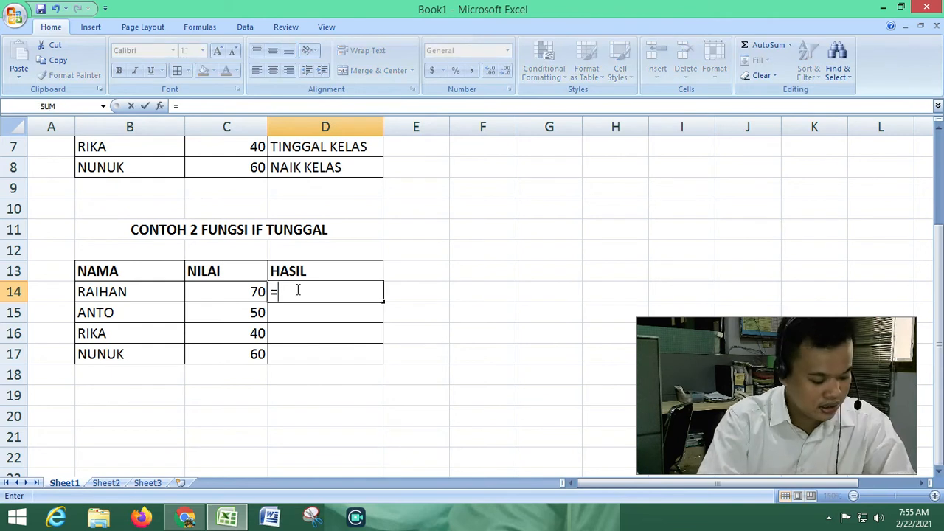
text(IF)
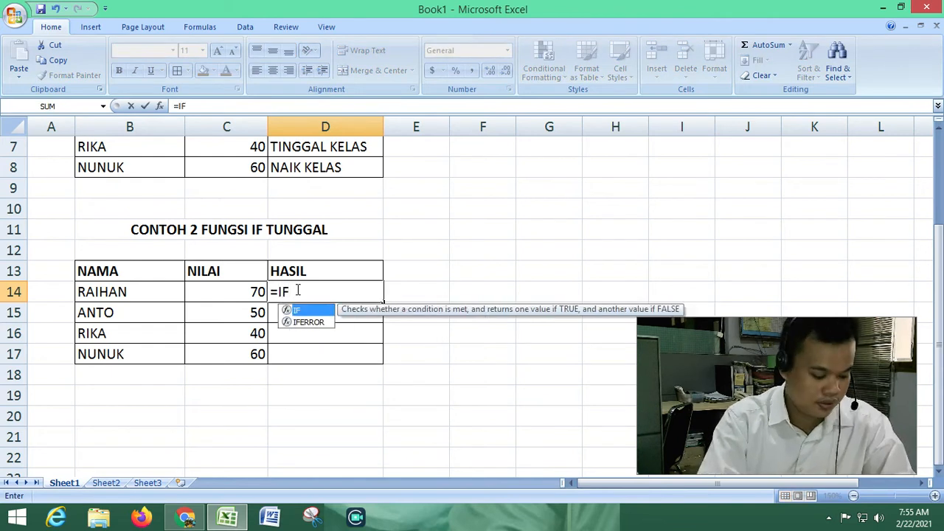
text(()
click(235, 287)
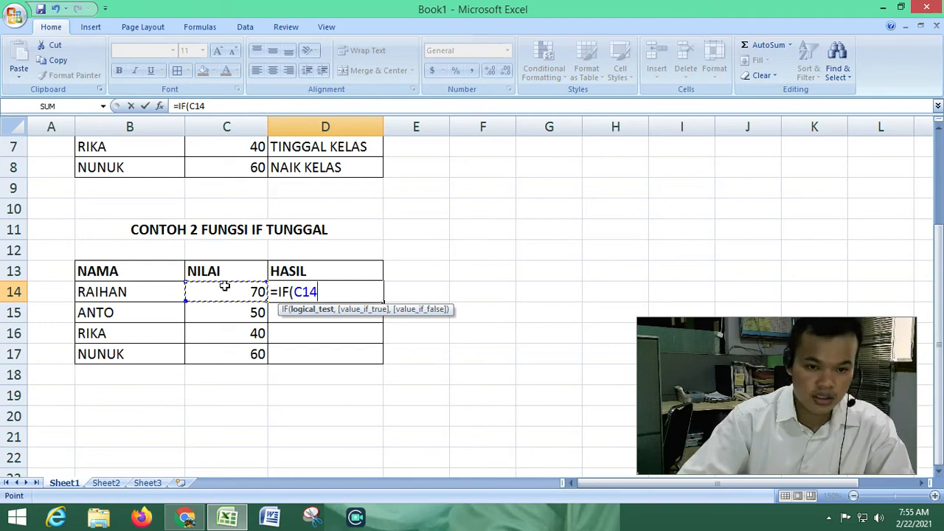
key(BackSpace)
key(BackSpace)
key(BackSpace)
key(BackSpace)
key(BackSpace)
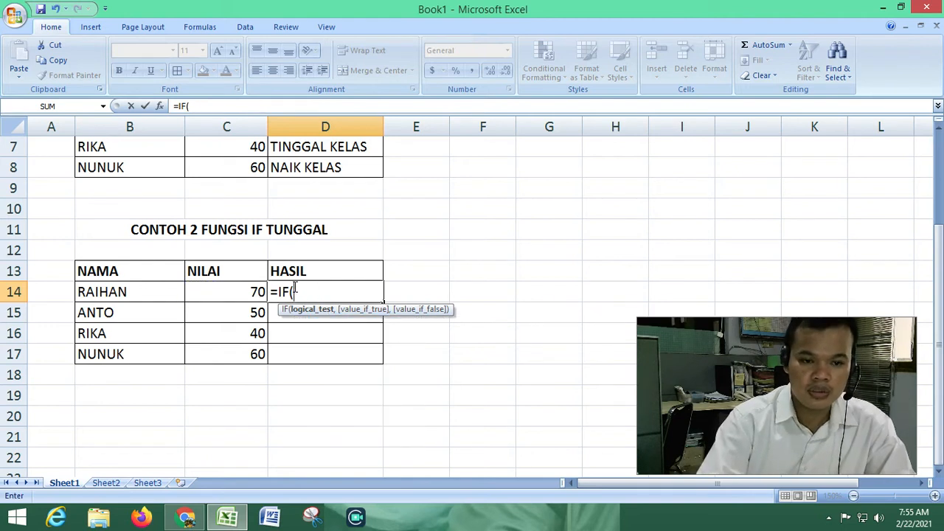
key(BackSpace)
key(BackSpace)
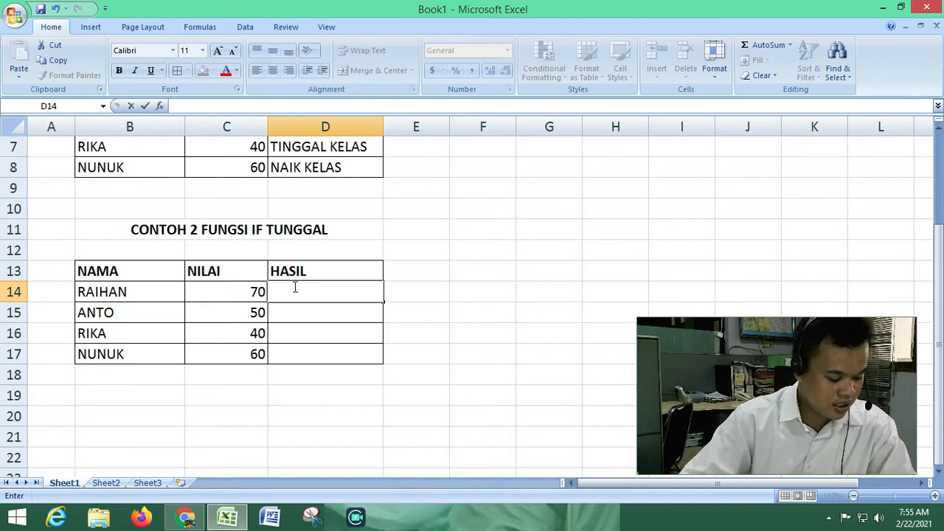
- Replace the NILAI entries in C14:C17 of the second table with B, C, B and C
click(255, 290)
text(B)
key(Return)
text(C)
key(Return)
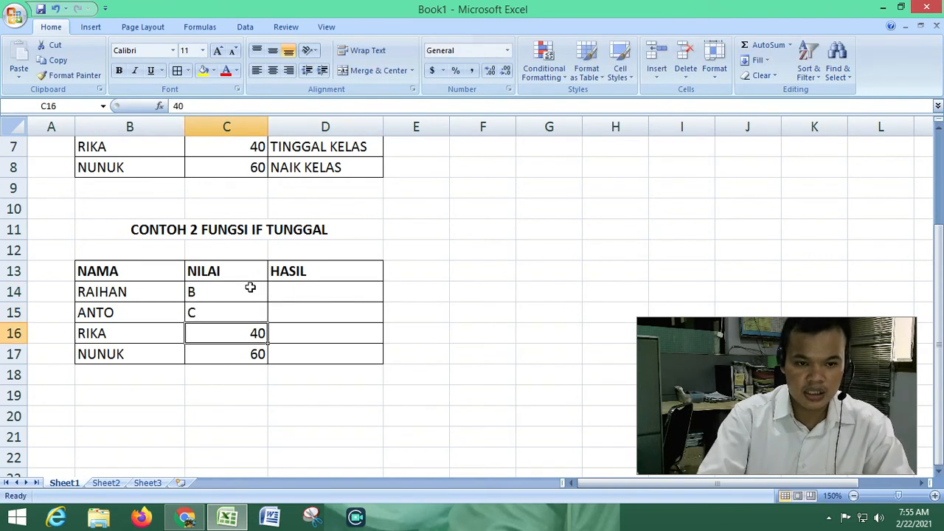
text(B)
key(Return)
text(C)
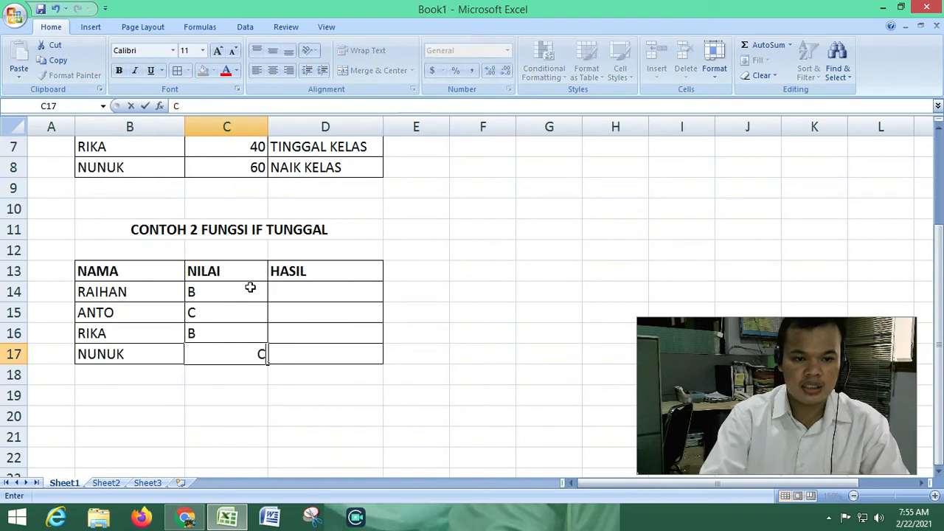
key(Return)
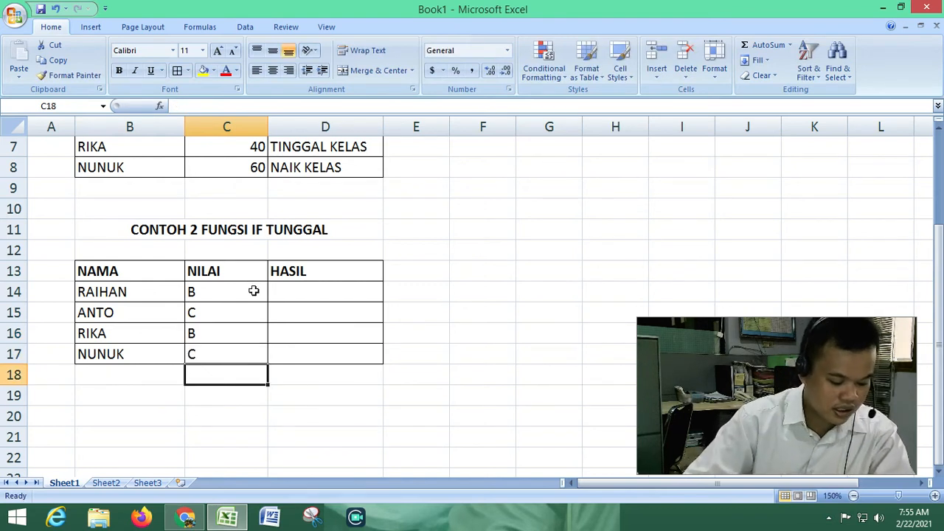
- Begin an IF formula in cell D14 of the second table with the logical test C14="B"
click(208, 291)
click(294, 291)
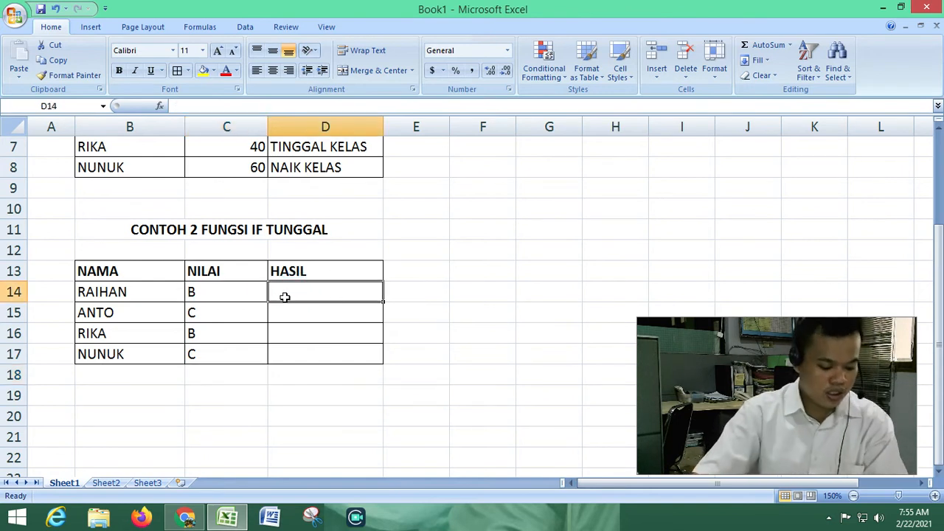
text(IF)
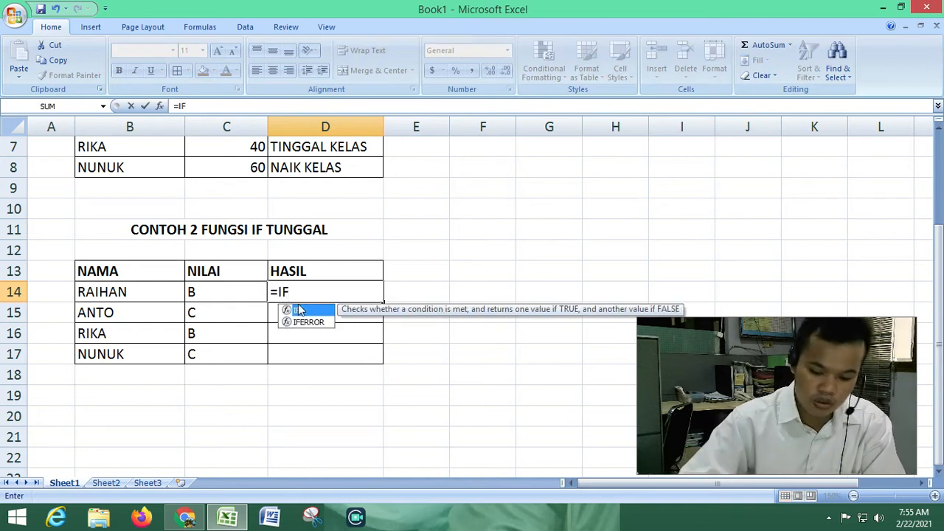
double_click(298, 309)
click(212, 291)
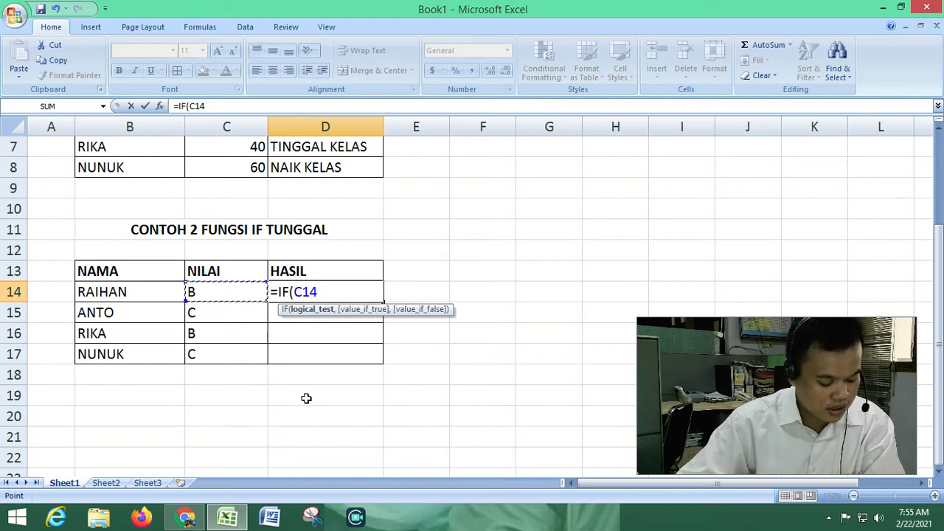
text(=)
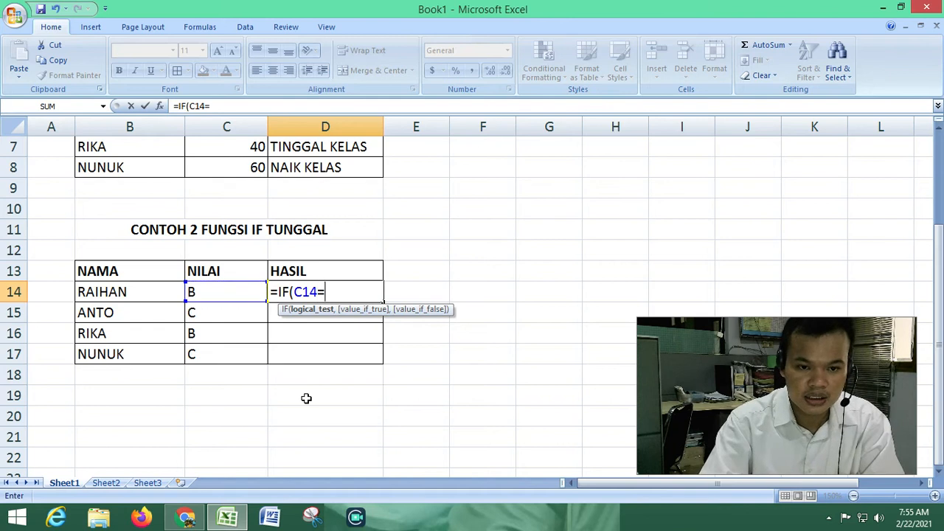
text("B")
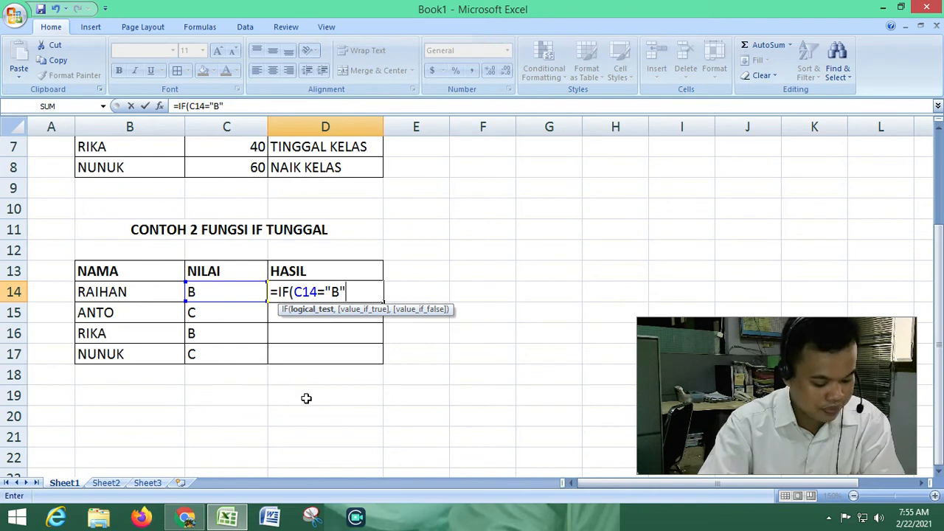
- Complete the D14 formula to return "BAIK" when true and "BURUK" when false
text(,"BAIK)
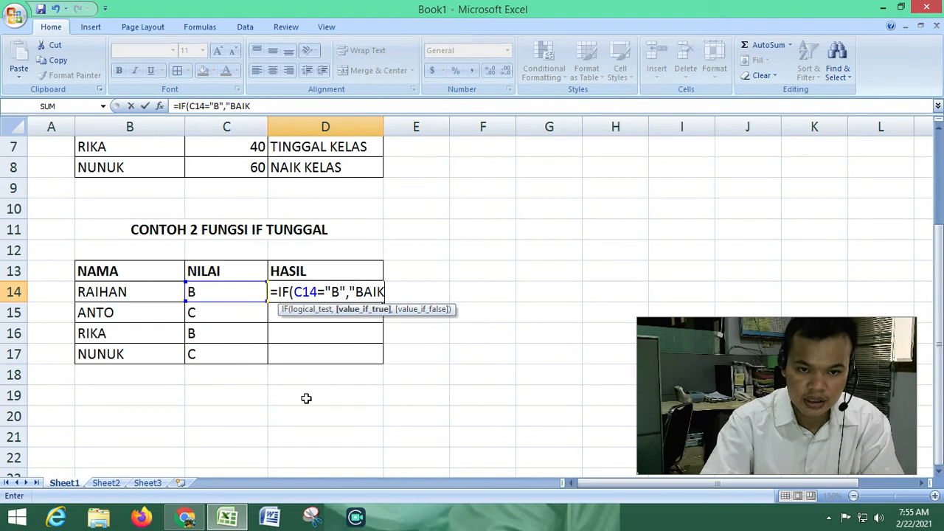
text(")
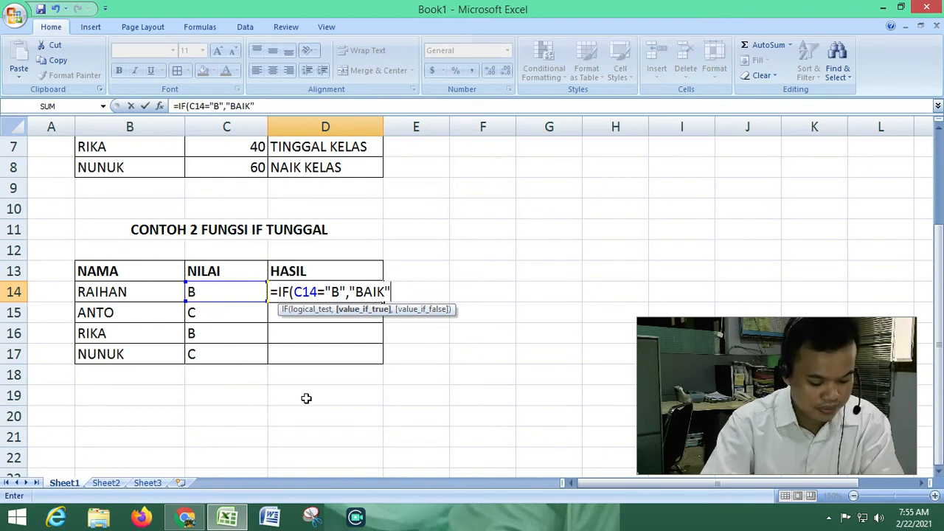
text(,)
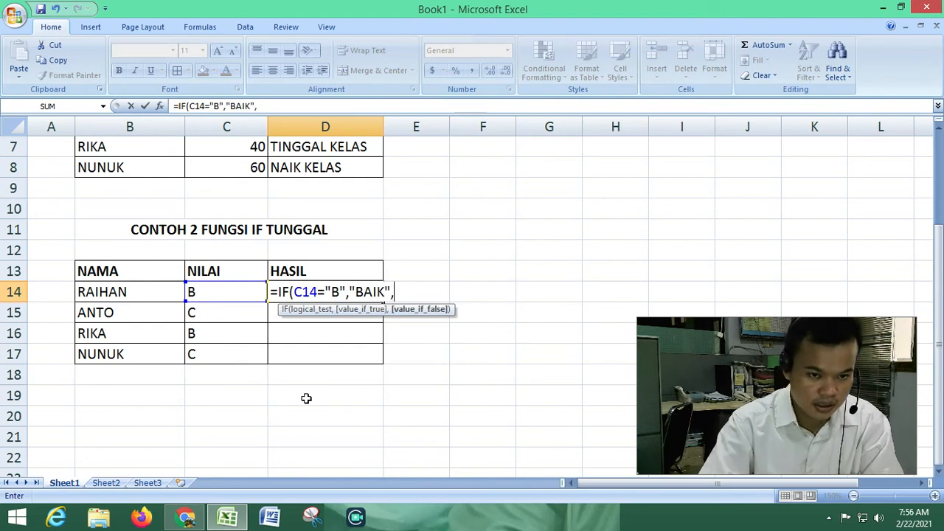
text("BURU)
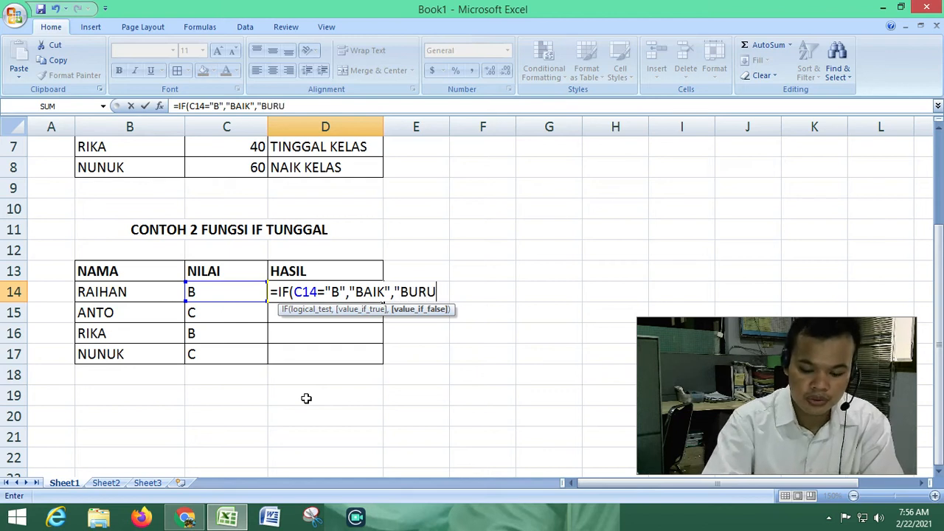
text(K)
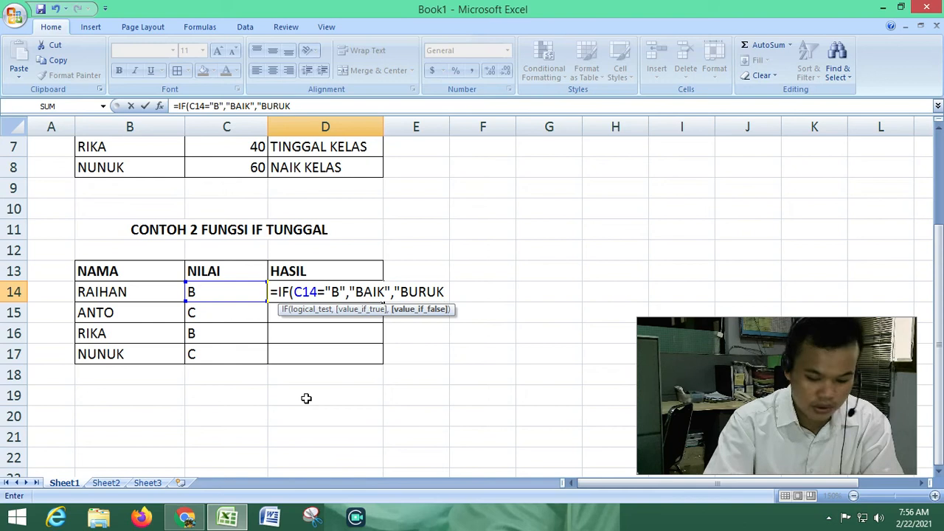
text("))
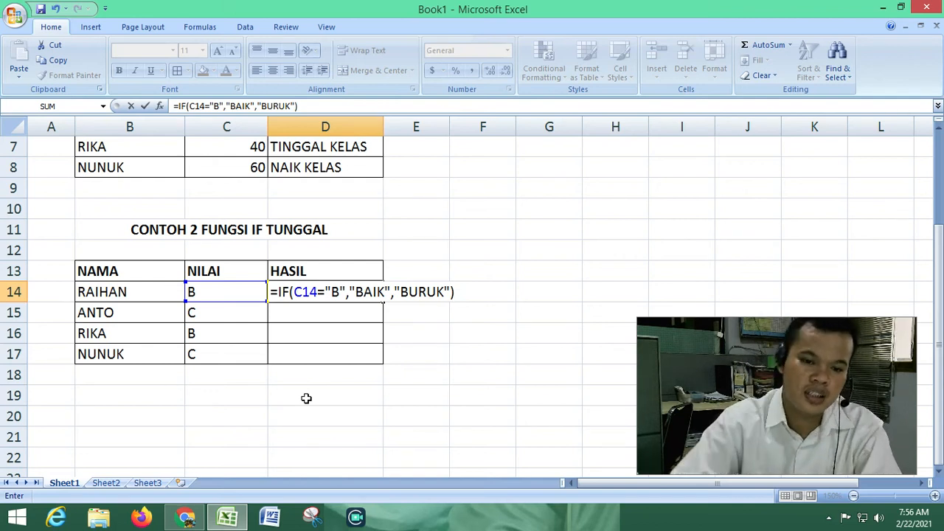
key(Return)
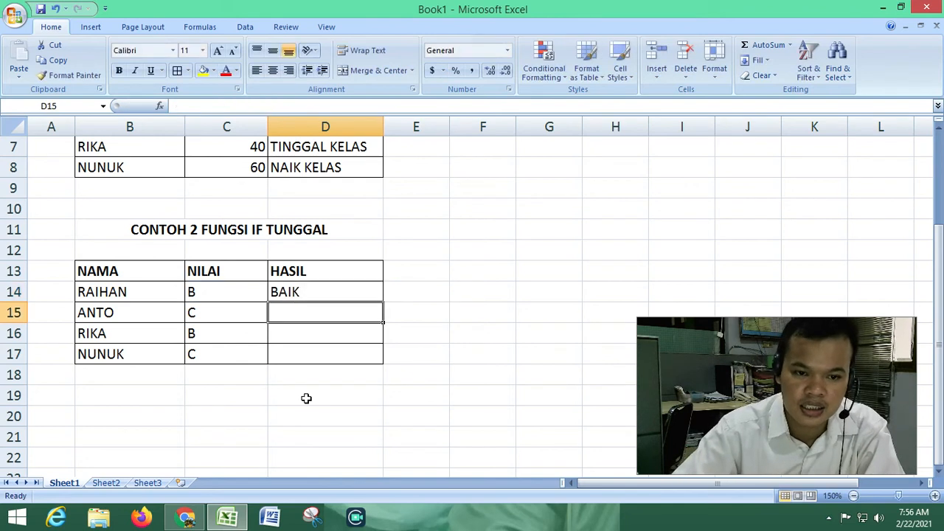
- Copy the IF formula from D14 into D15:D17 of the second table's HASIL column
click(208, 293)
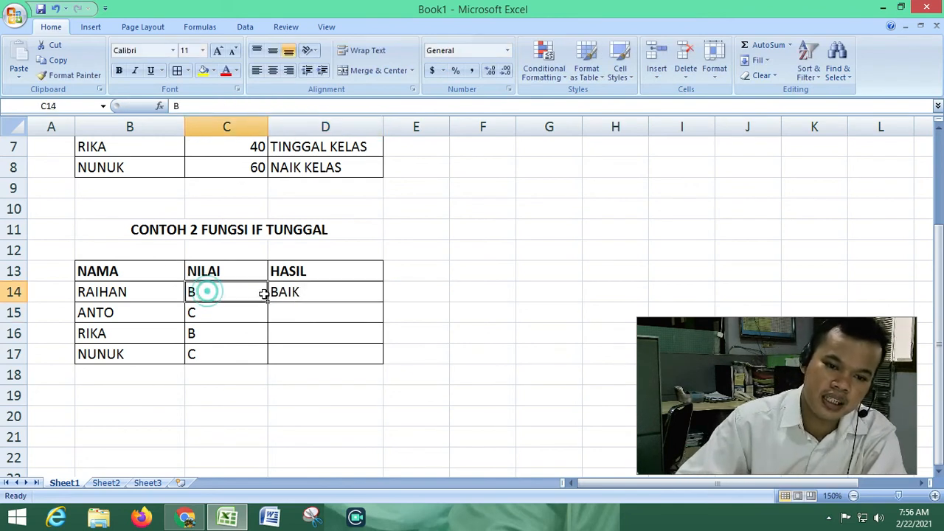
click(293, 292)
click(242, 315)
click(289, 294)
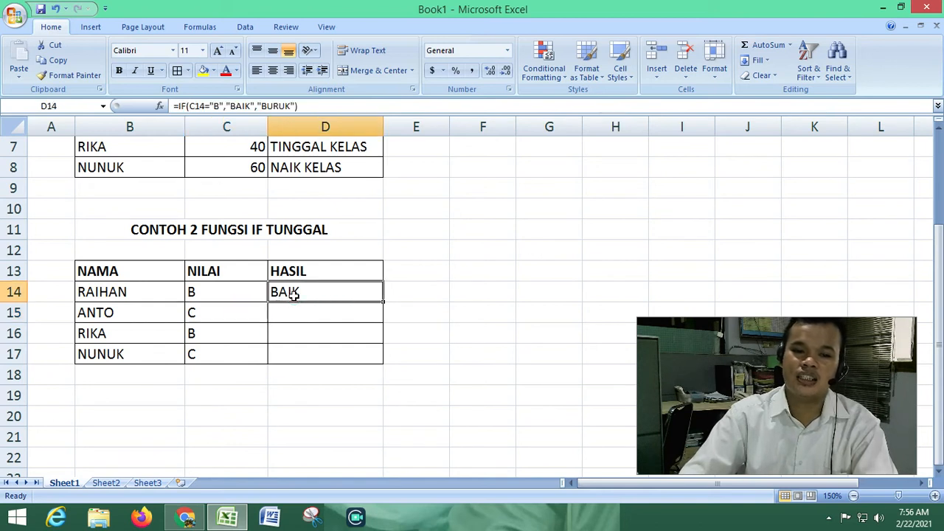
key(ctrl+c)
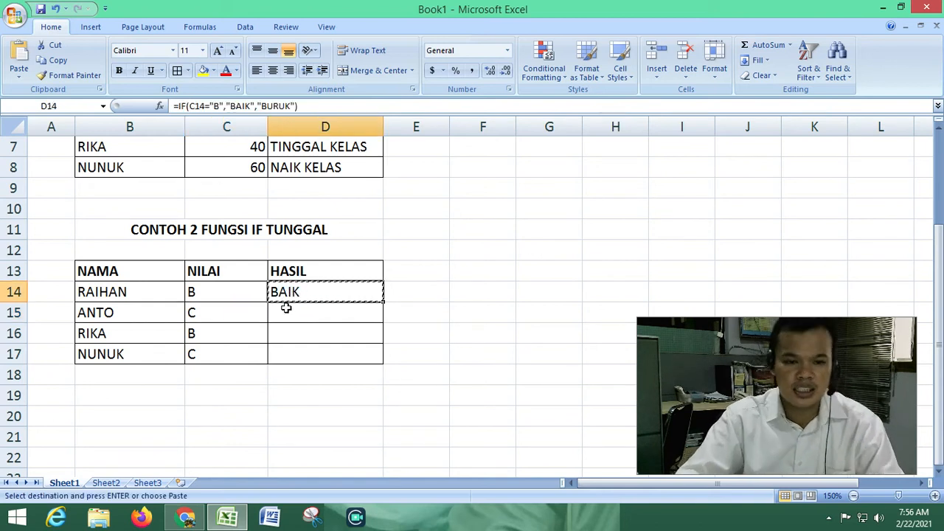
click(286, 310)
key(shift+Down)
key(shift+Down)
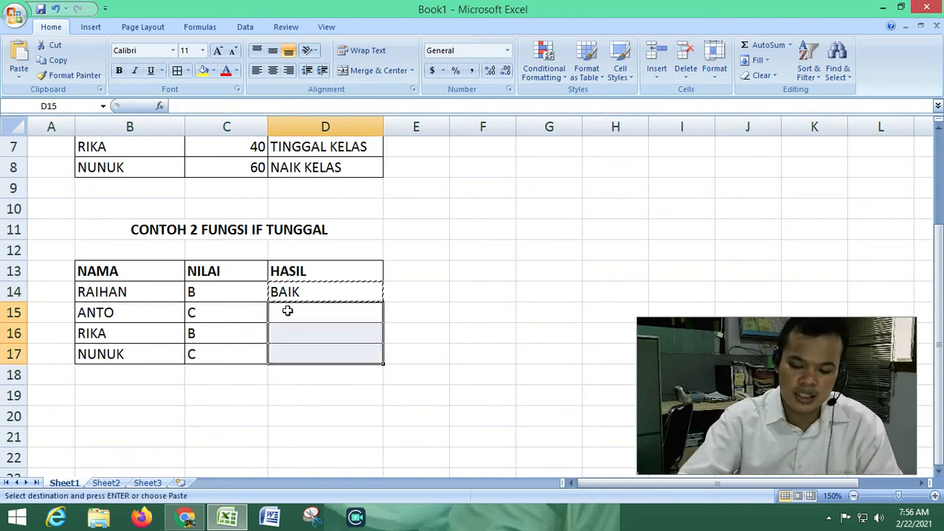
key(Return)
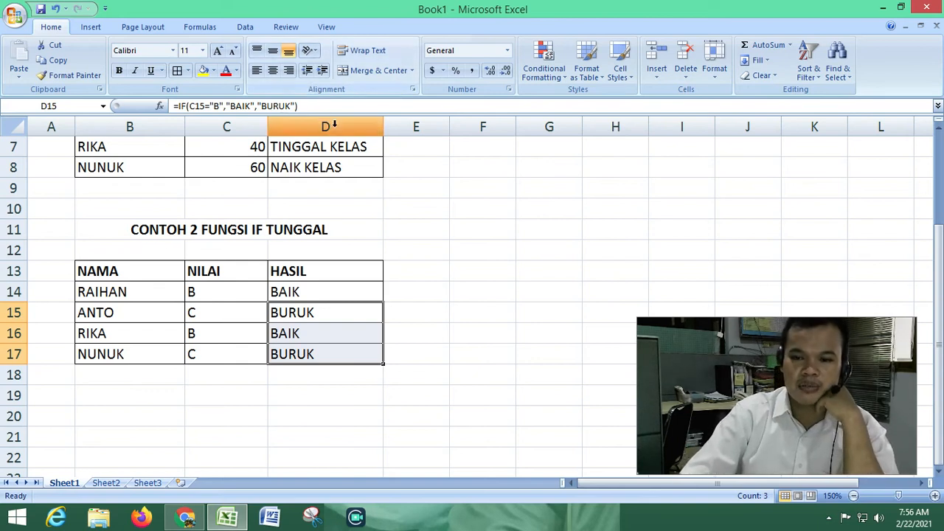
scroll(288, 206, up, 1)
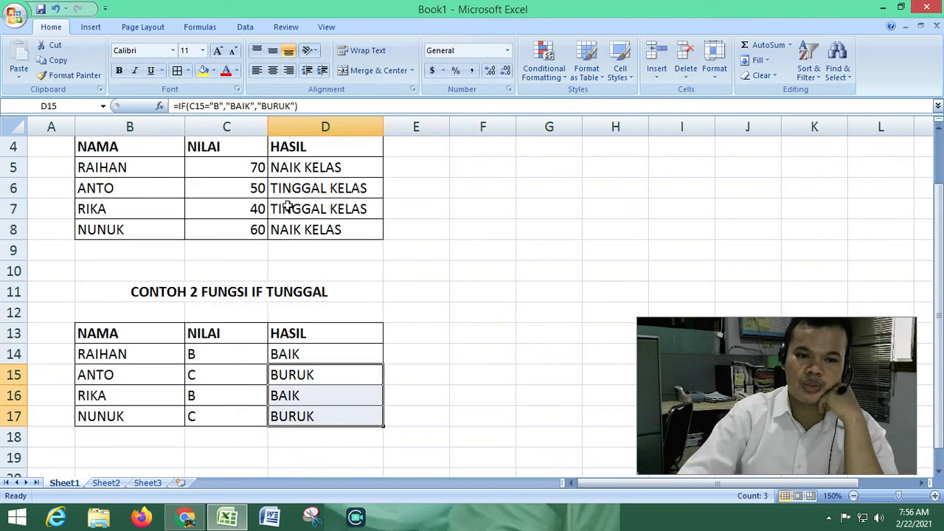
scroll(306, 196, down, 1)
scroll(309, 194, up, 1)
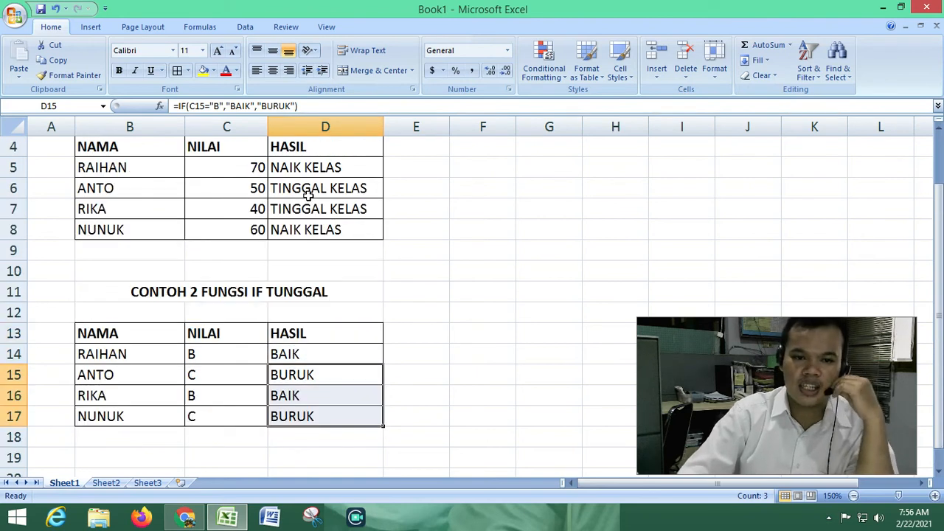
scroll(308, 193, up, 1)
scroll(308, 195, down, 1)
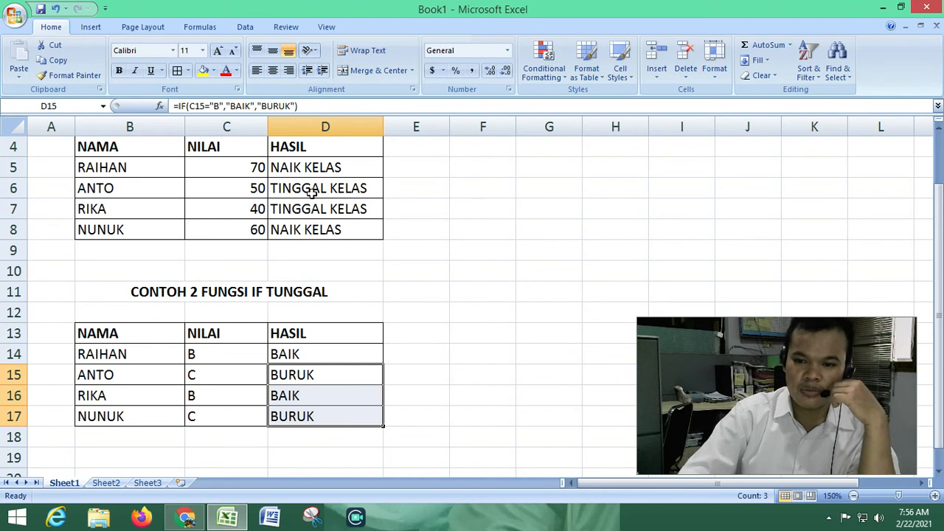
- Enter the text GOOGLE SPREADSHEET in cell F9 beside the tables
click(452, 244)
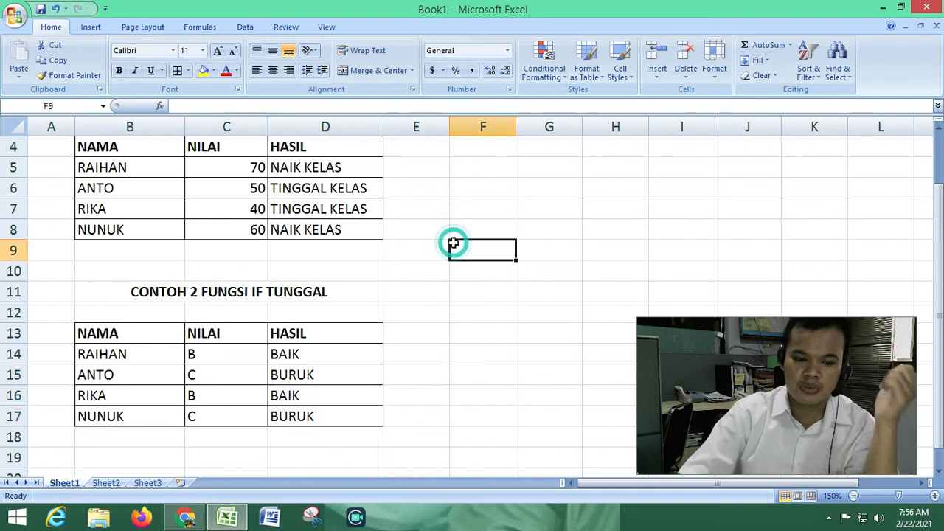
text(g)
key(BackSpace)
text(H)
key(BackSpace)
text(GOOG)
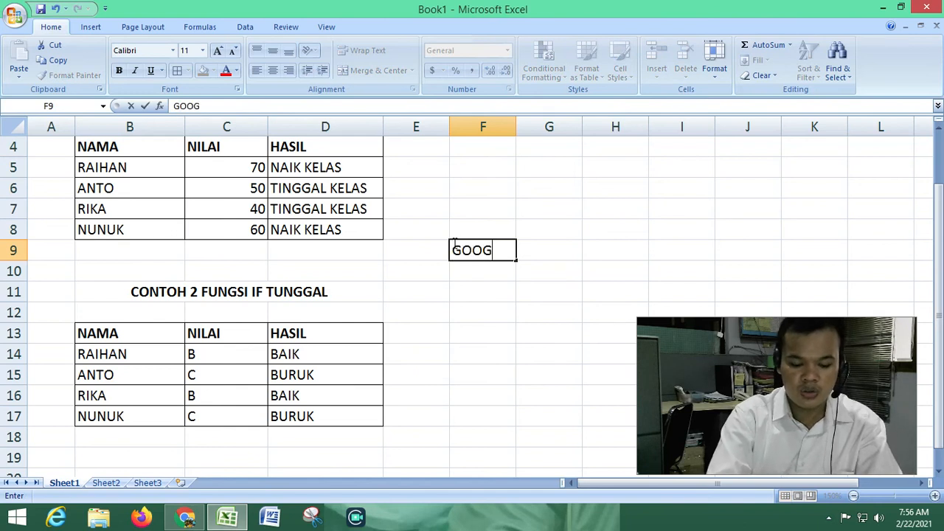
text(LE SPREADSHEET)
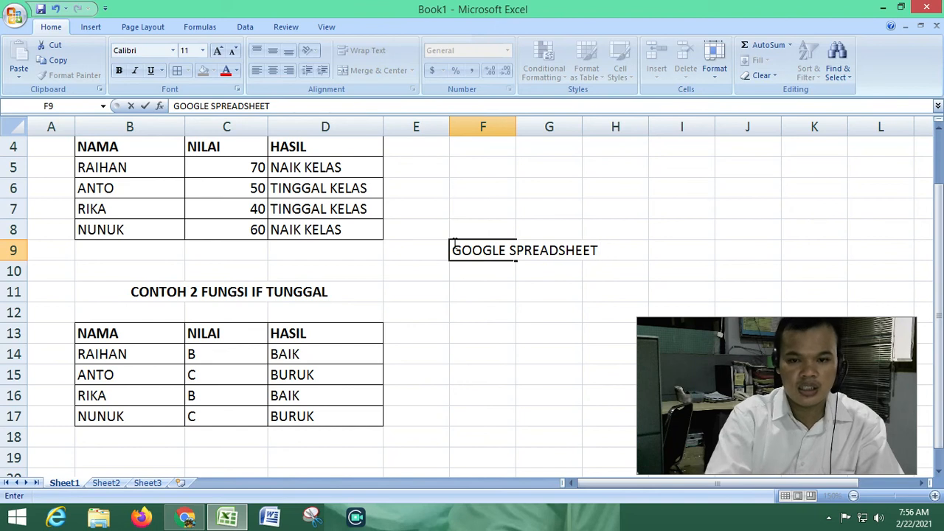
key(Return)
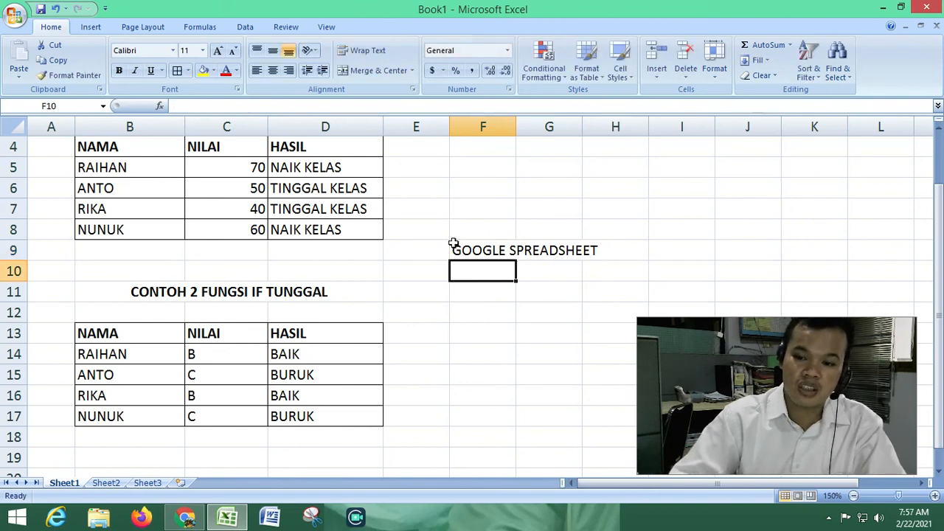